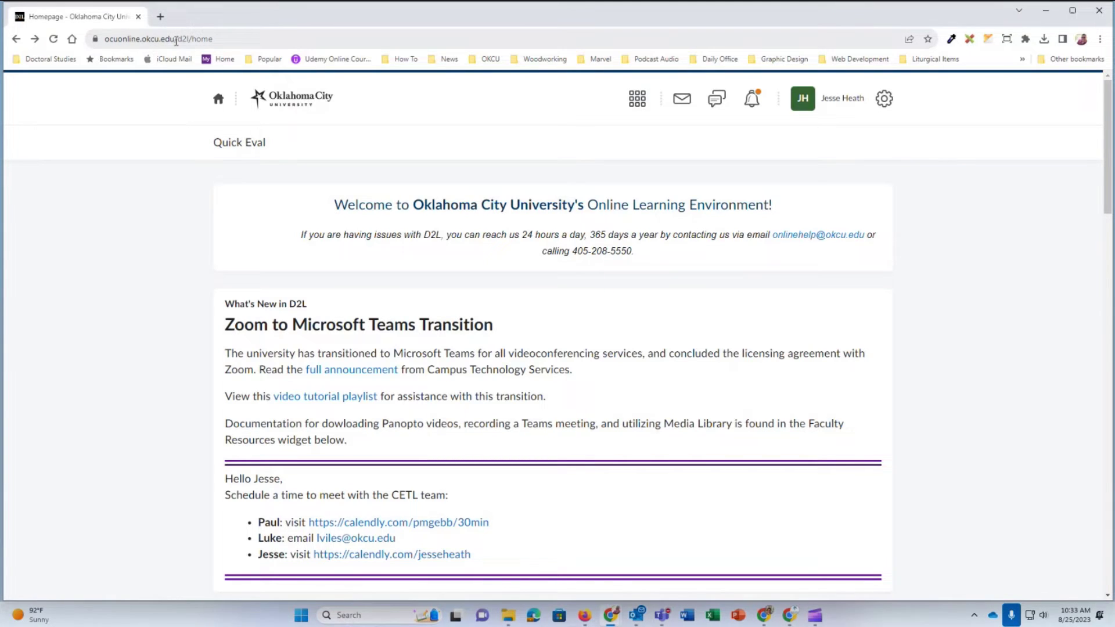
Step: Open the Teaching Online Effectively - August 2023 course from the My Courses list
drag(175, 39, 105, 38)
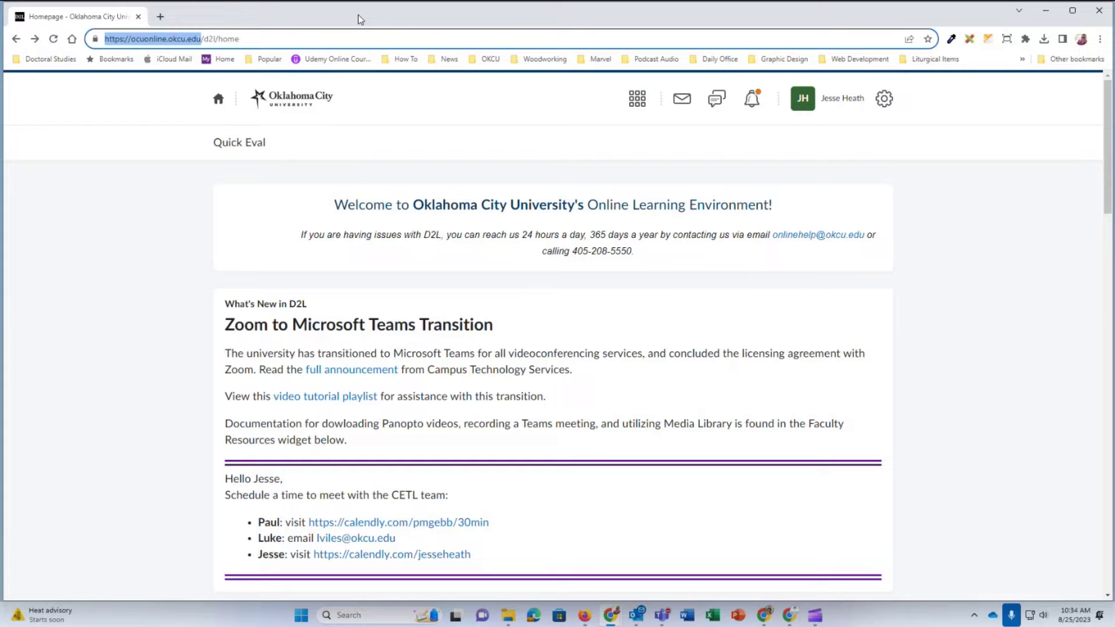
click(920, 336)
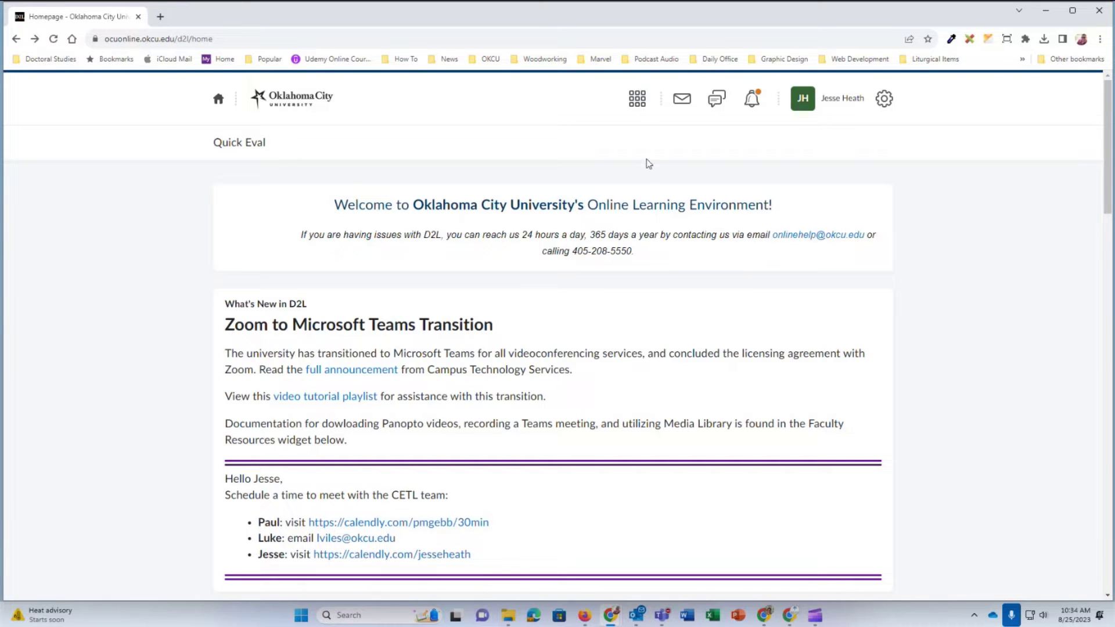
click(642, 100)
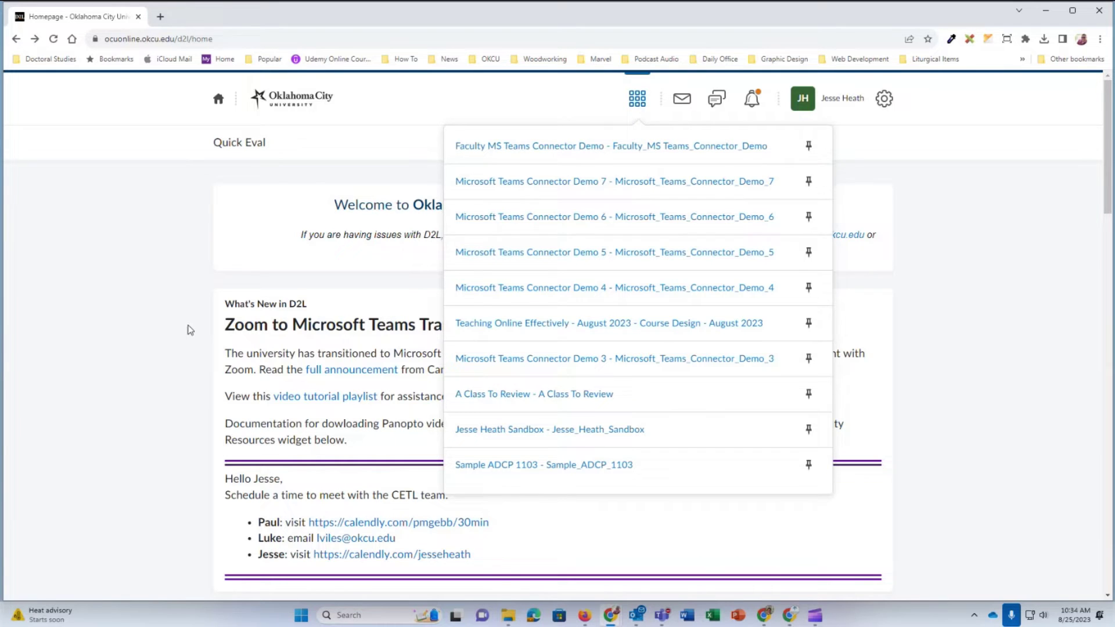
scroll(188, 343, down, 7)
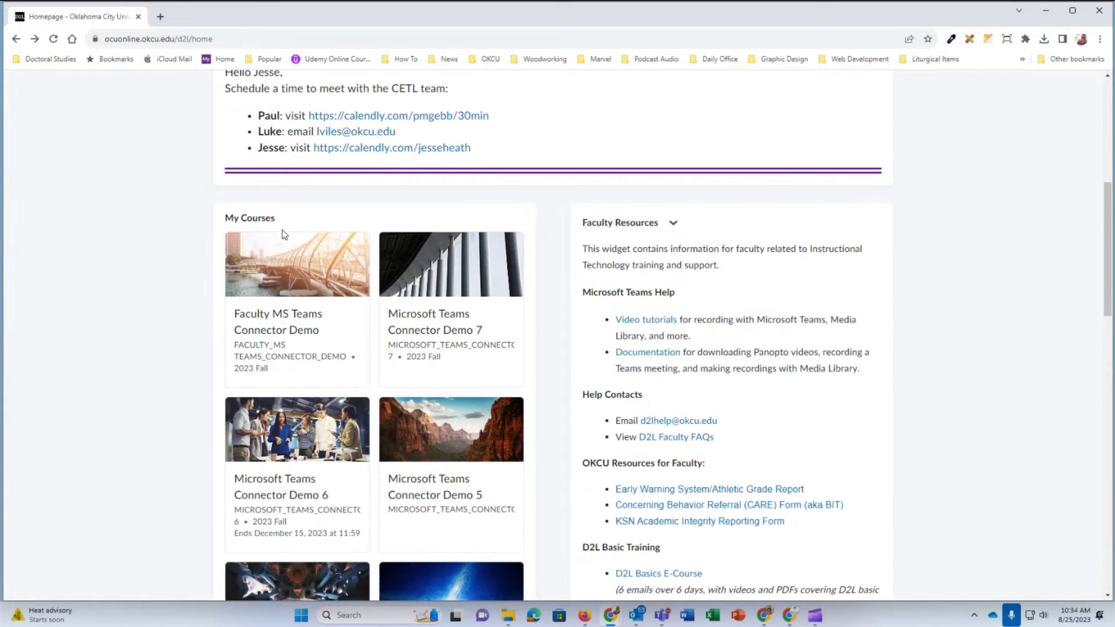
scroll(299, 233, down, 2)
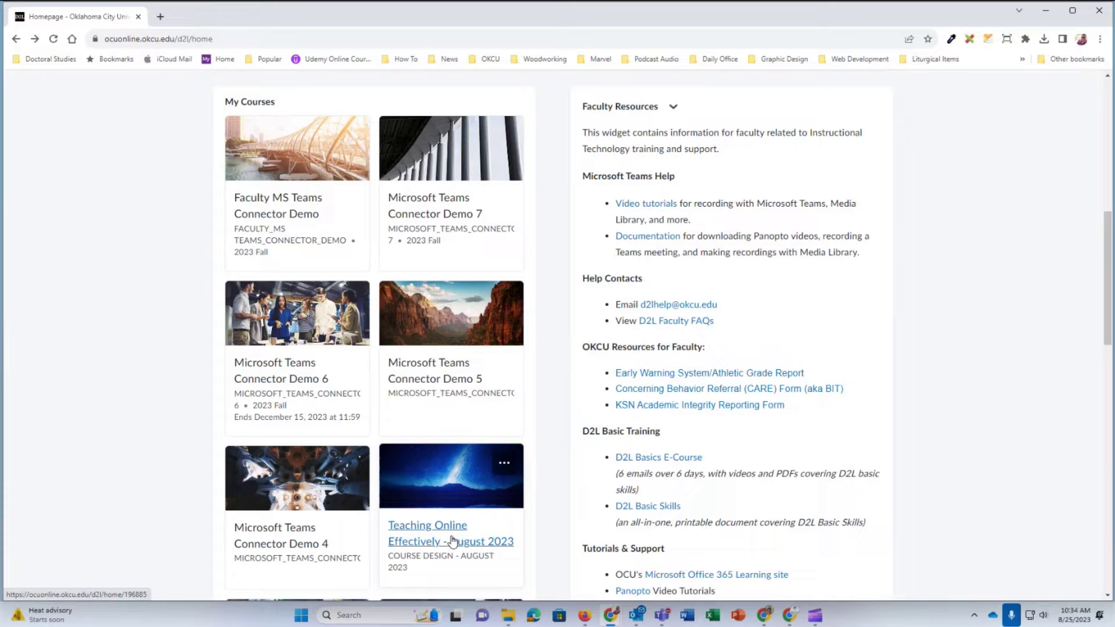
click(453, 540)
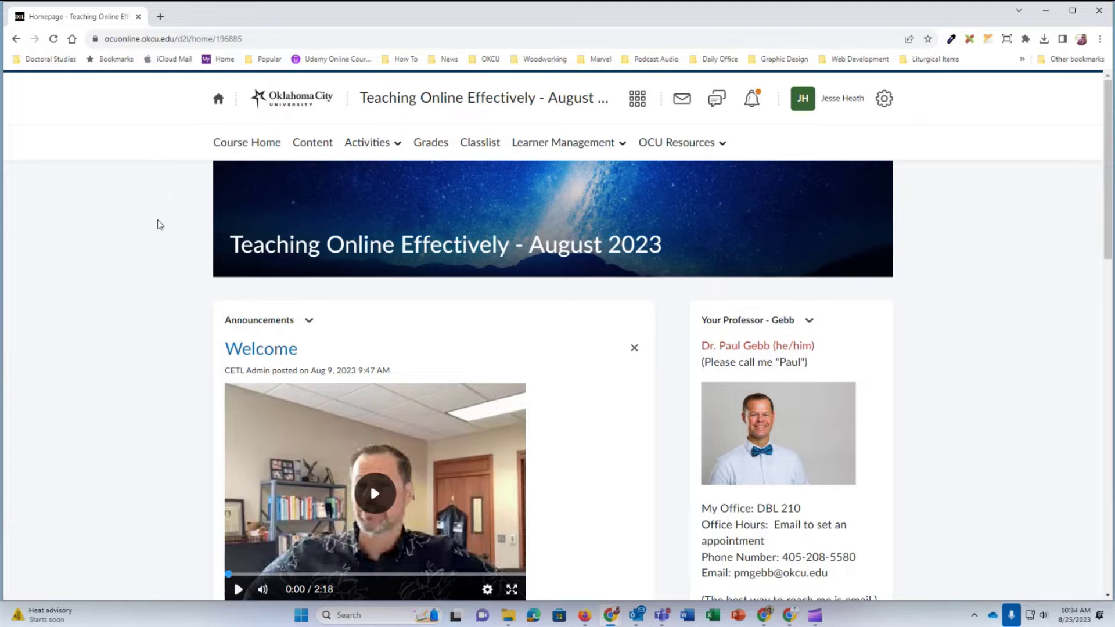
scroll(153, 236, down, 1)
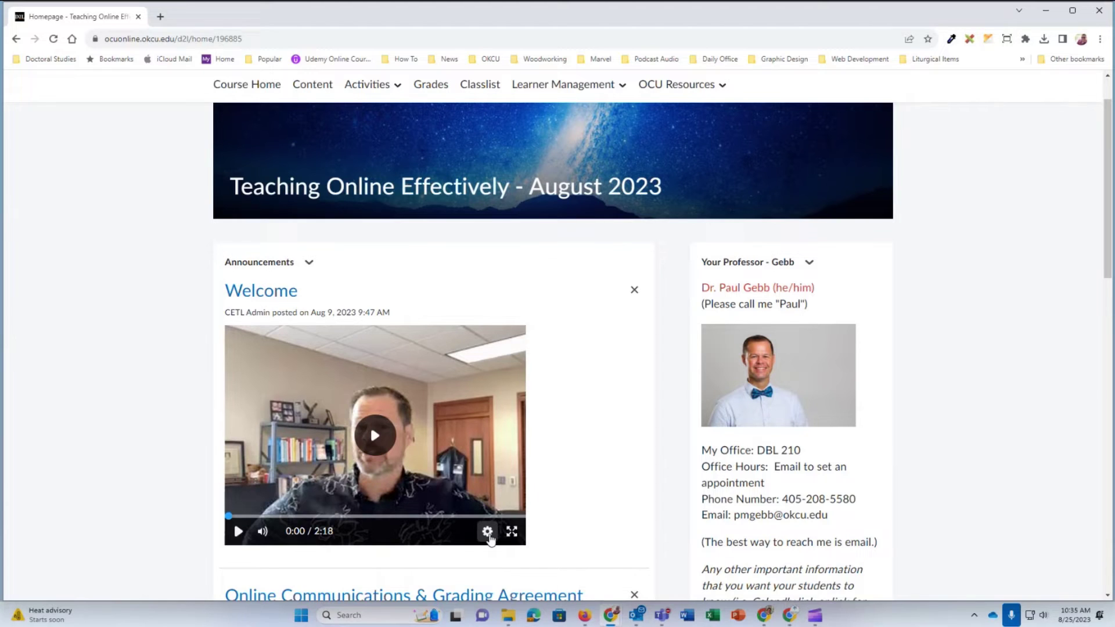
Step: Turn on en-US (CC) captions for the Welcome video, play it, and pause at 0:10
click(488, 532)
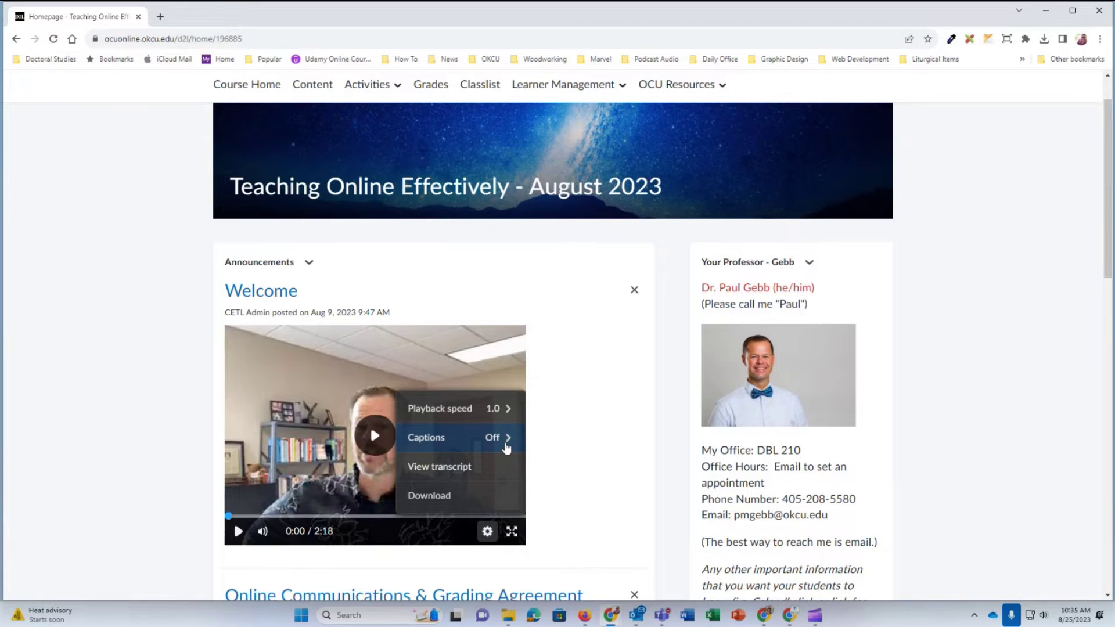
click(506, 443)
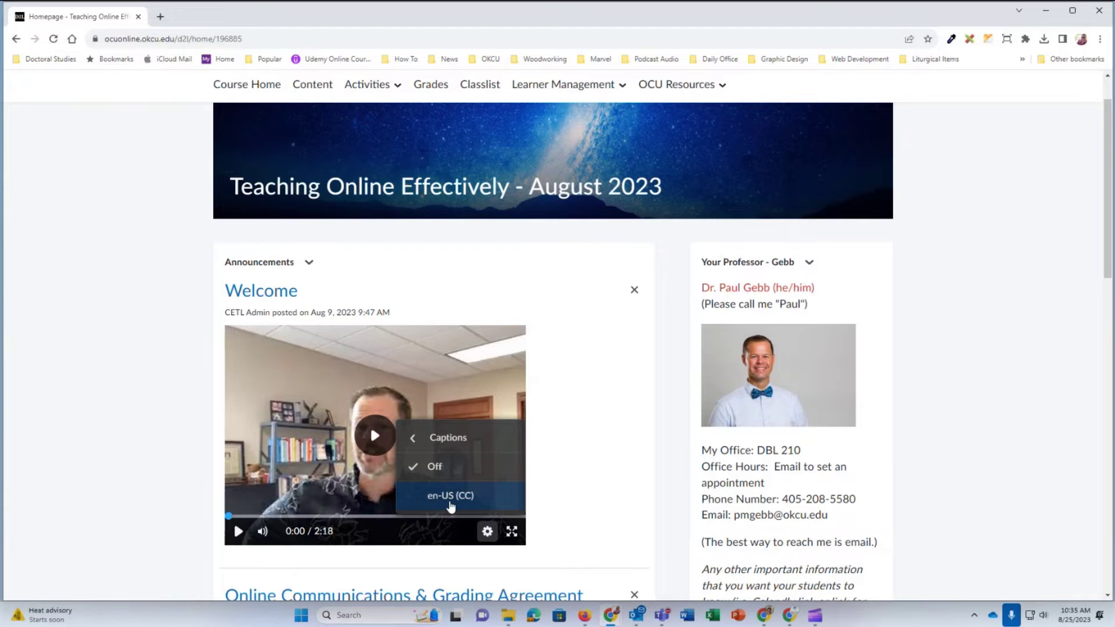
click(468, 503)
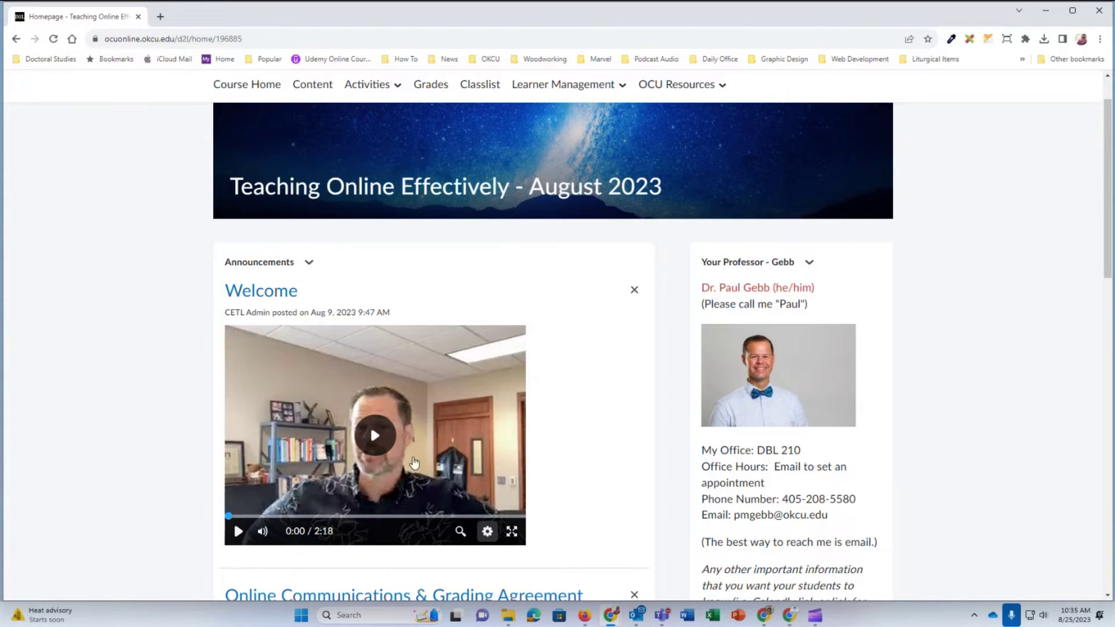
click(377, 437)
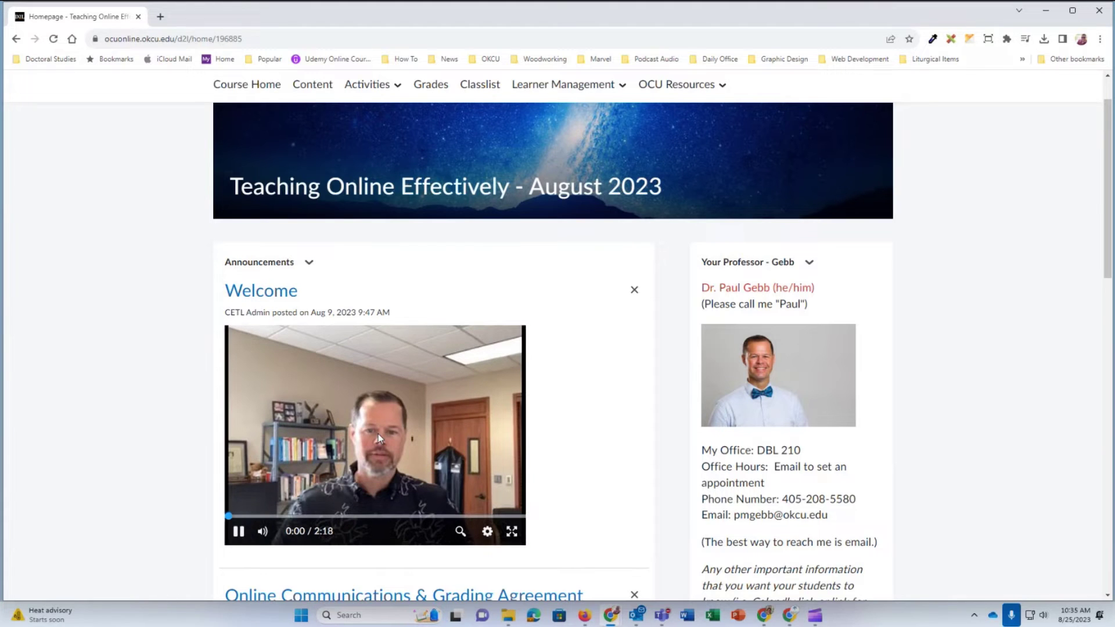
click(238, 534)
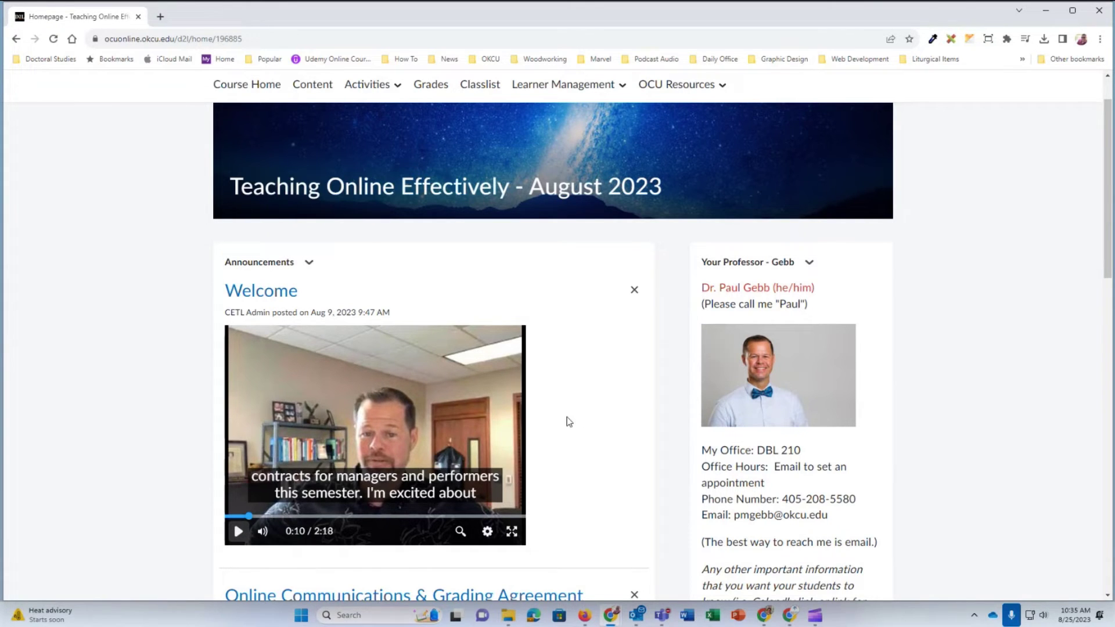
Step: Show the Welcome video's scrolling transcript, resume playback, and mute the sound
click(487, 533)
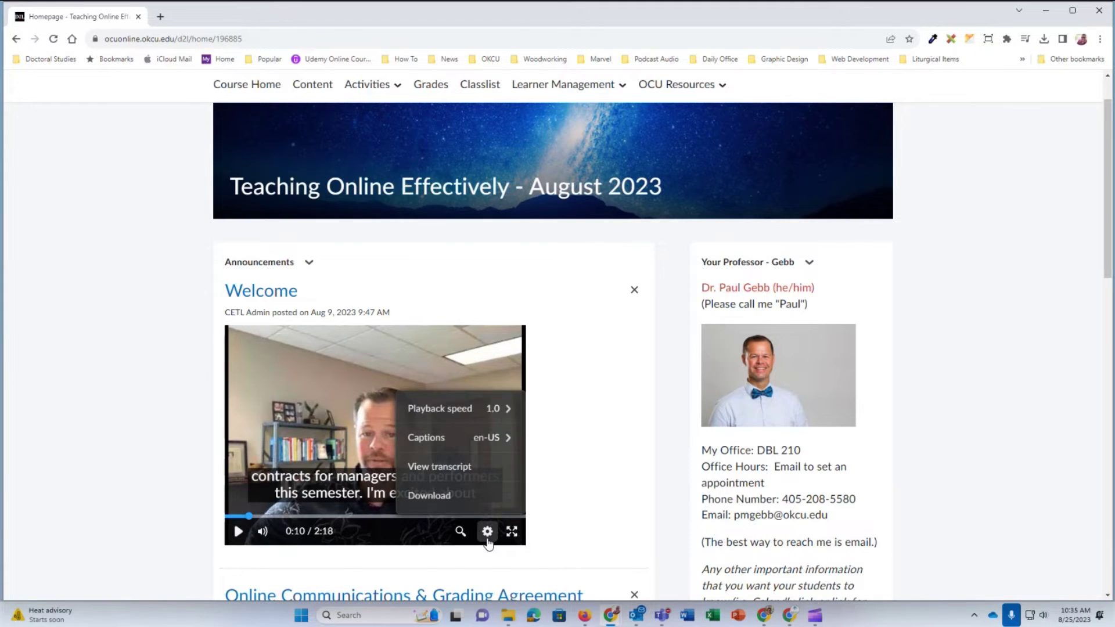
click(450, 472)
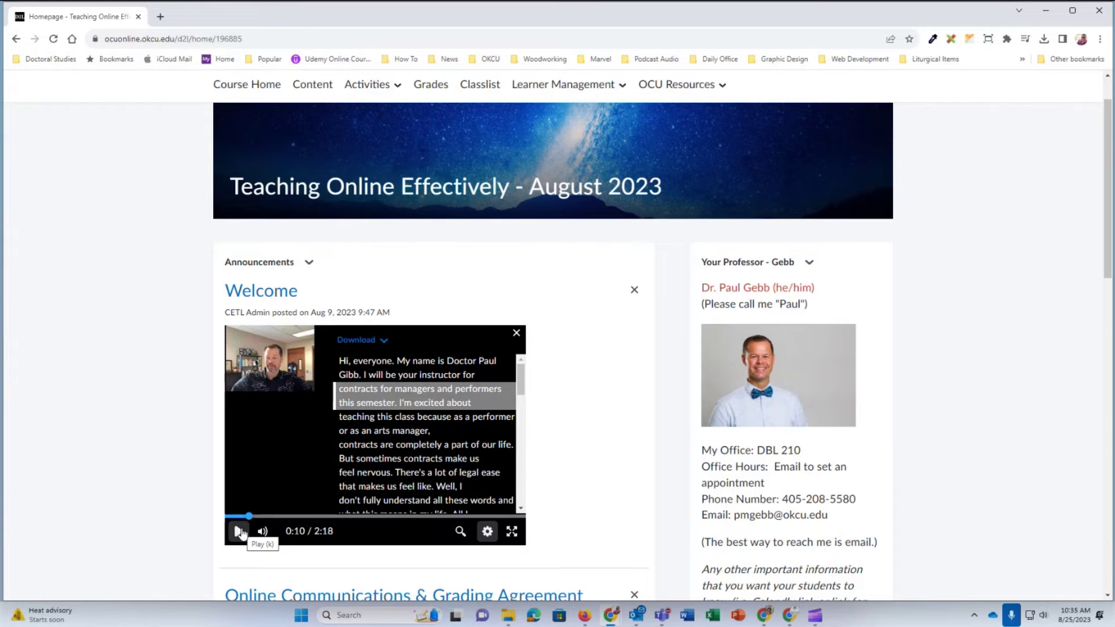
click(242, 533)
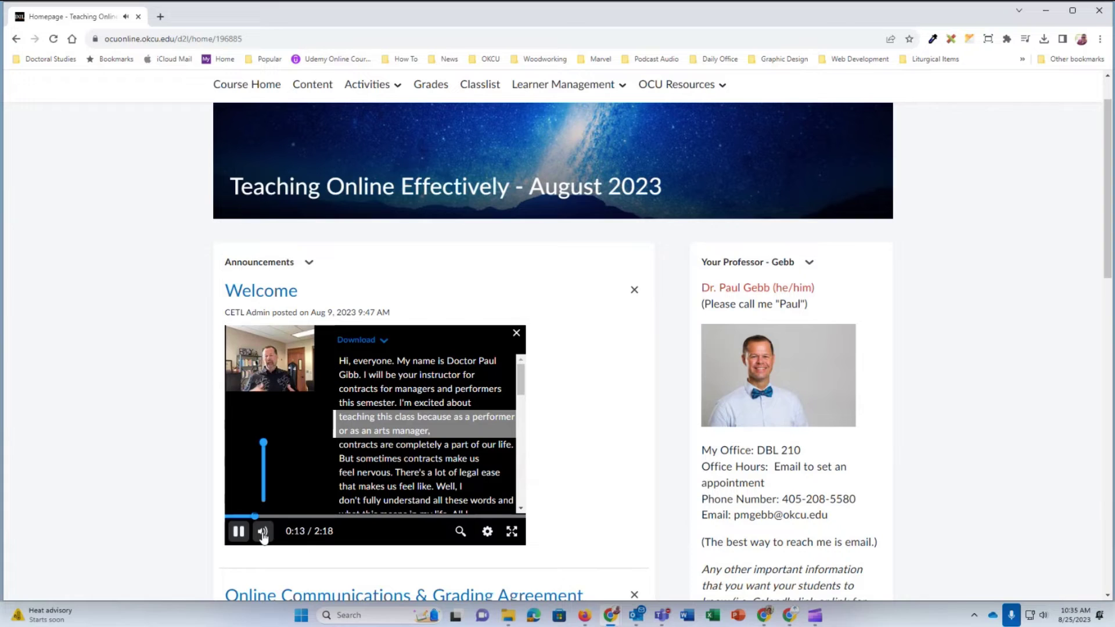
click(262, 533)
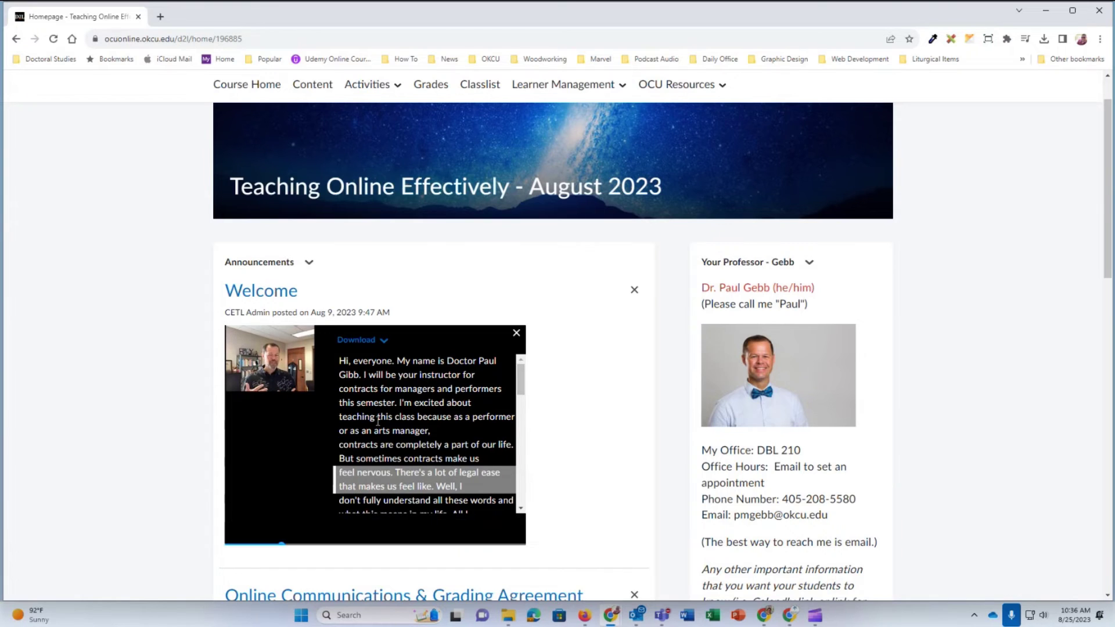
Step: Pause the video and download its transcript as the text file en-US.txt
click(240, 532)
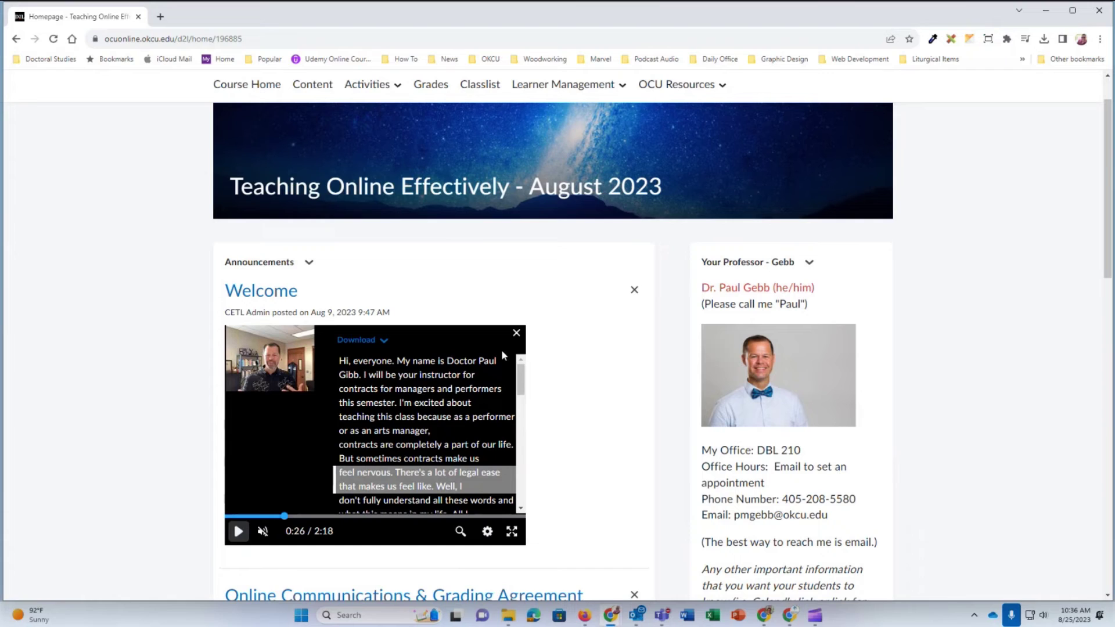
click(386, 346)
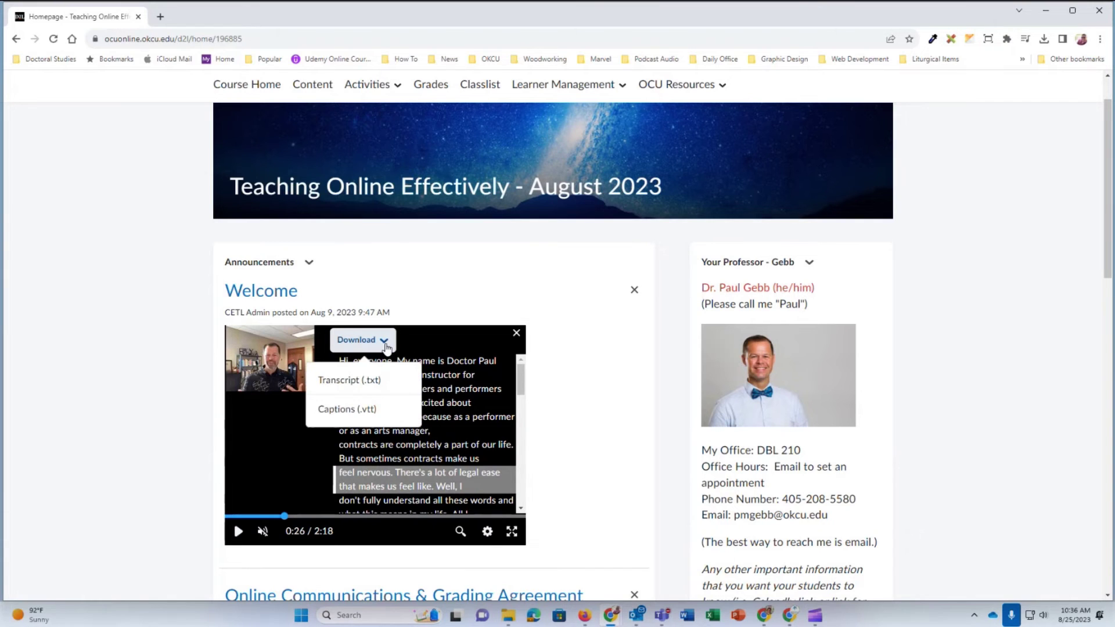
click(385, 387)
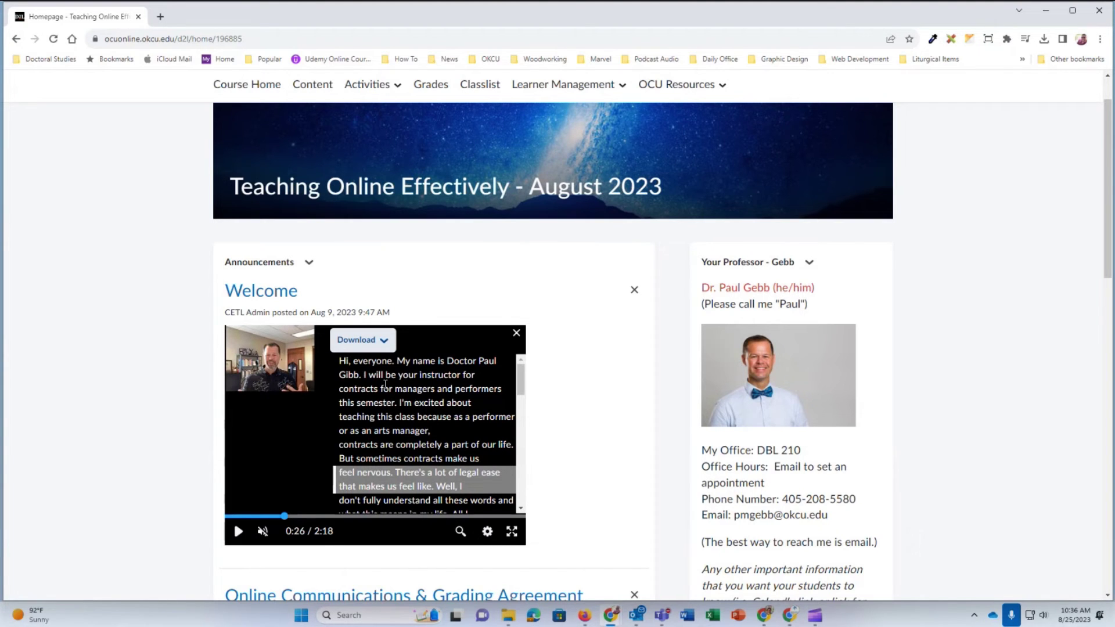
mouse_move(1016, 65)
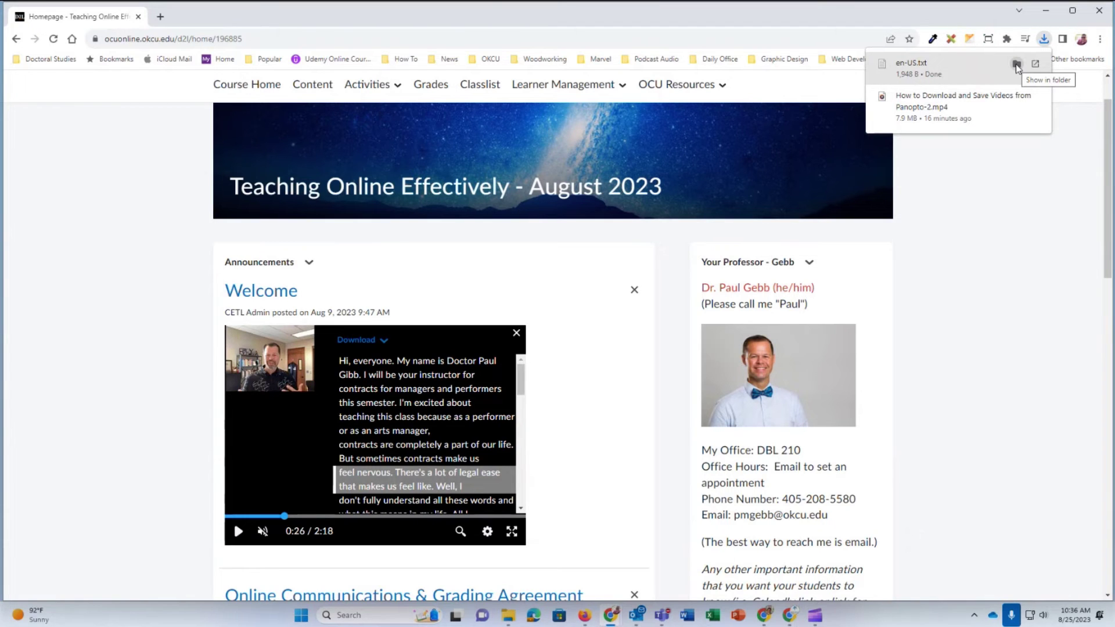
Step: Rename the downloaded en-US transcript in Downloads to 'Welcome Video' plus the instructor's name
click(1016, 65)
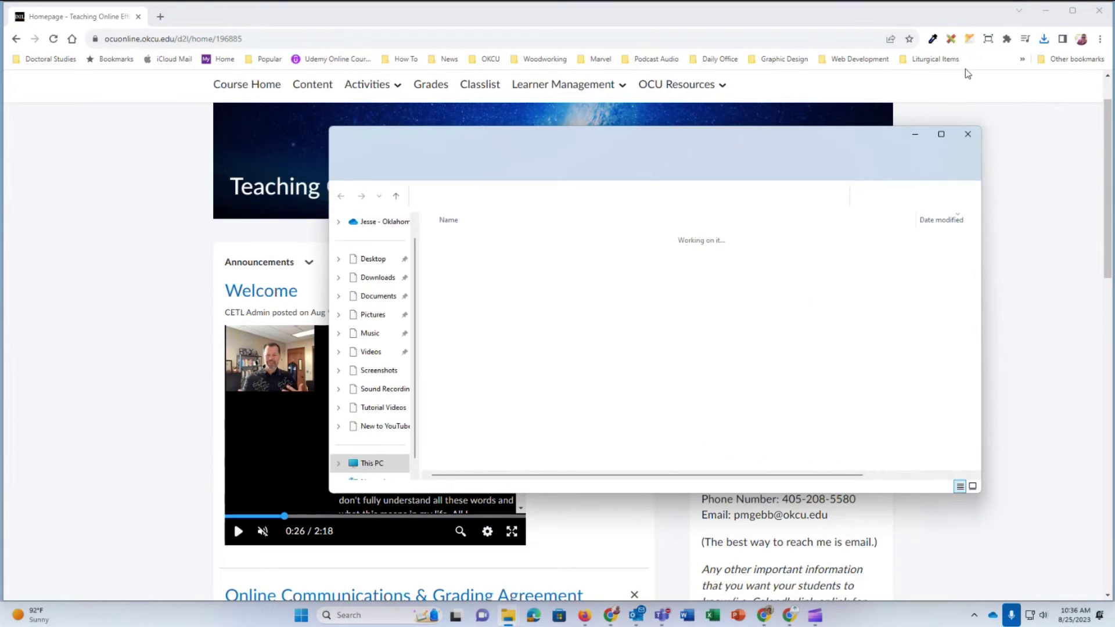
right_click(461, 258)
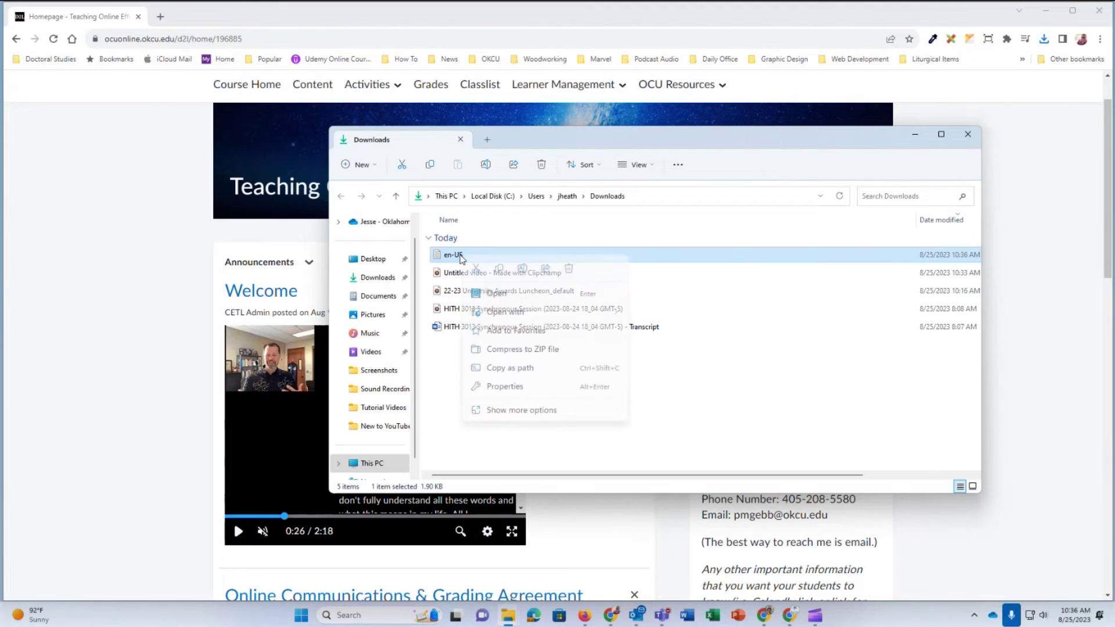
click(522, 269)
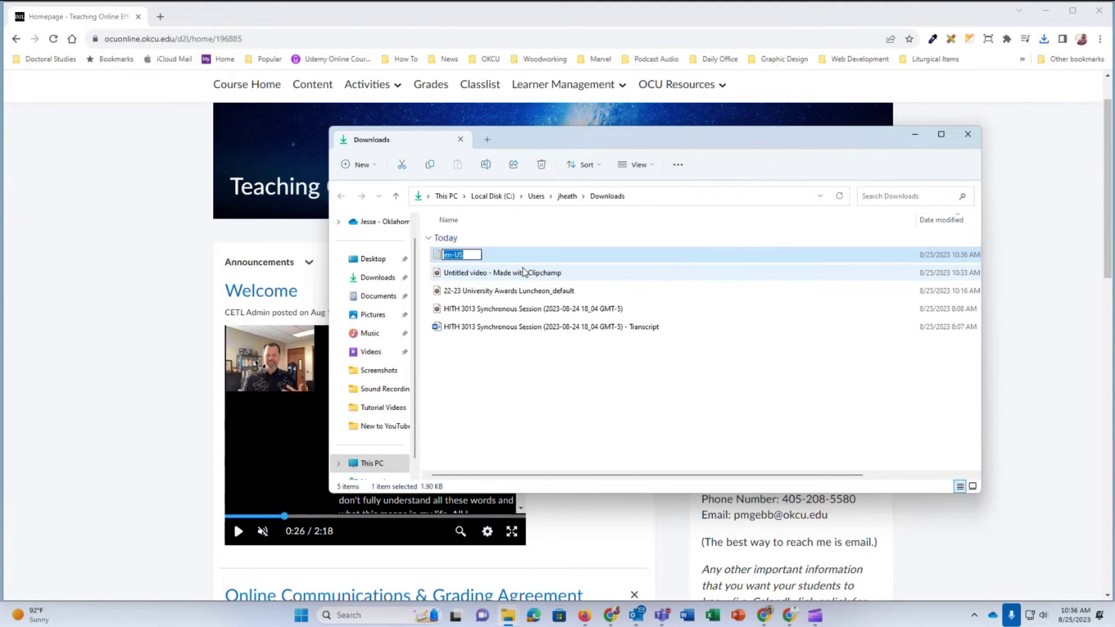
text(Welcome Video)
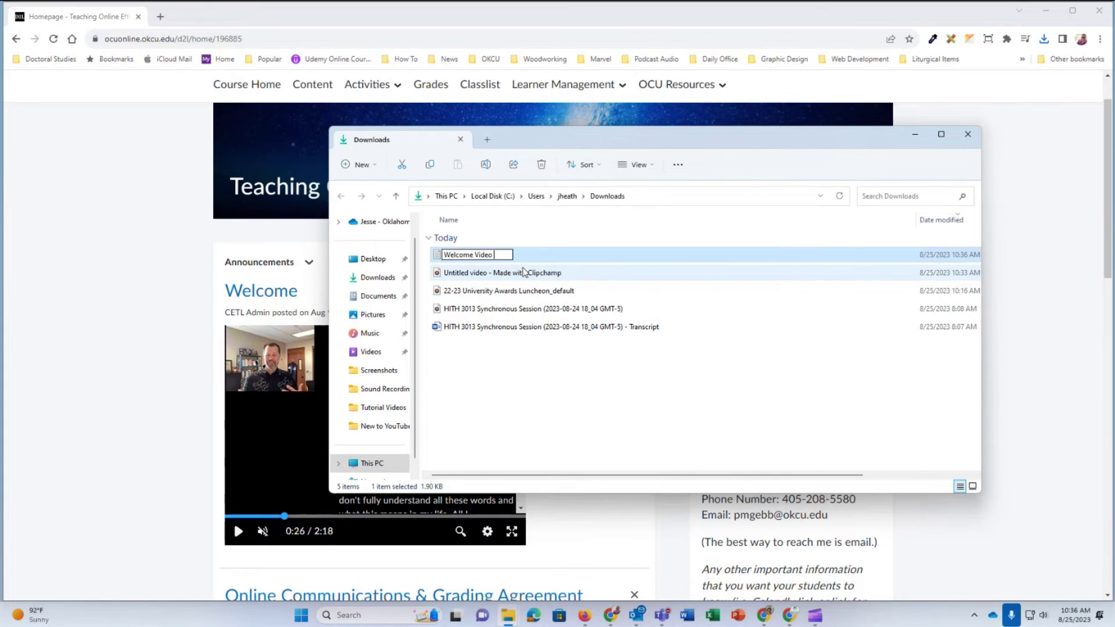
text( Dr. Paul Gebb)
key(Return)
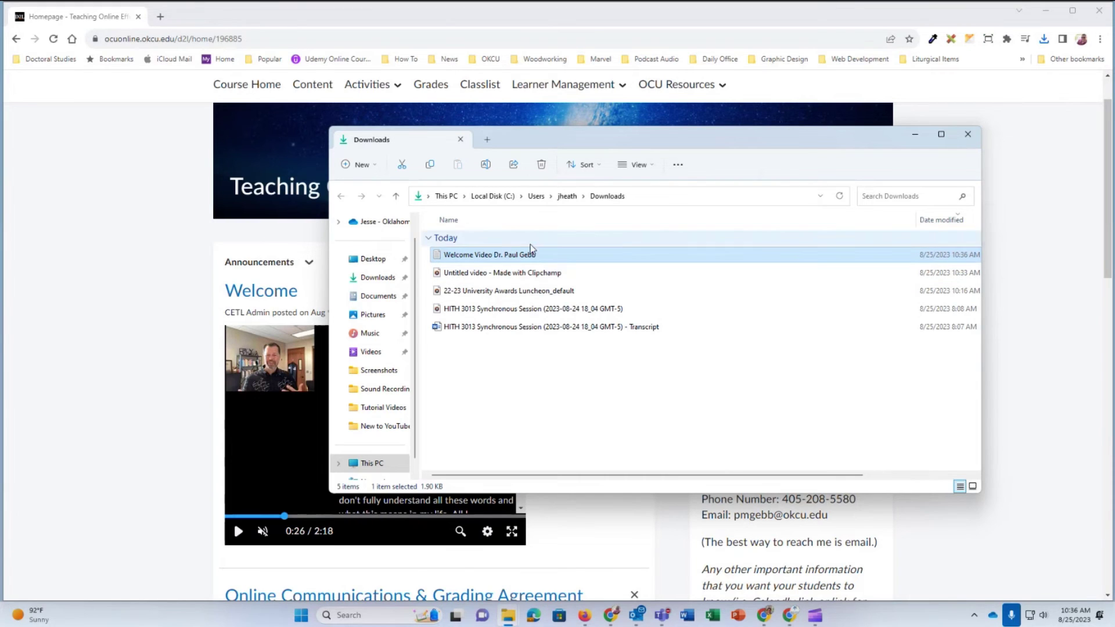
Step: Open the renamed transcript text file in Microsoft Word just once via Open with
right_click(498, 259)
mouse_move(660, 313)
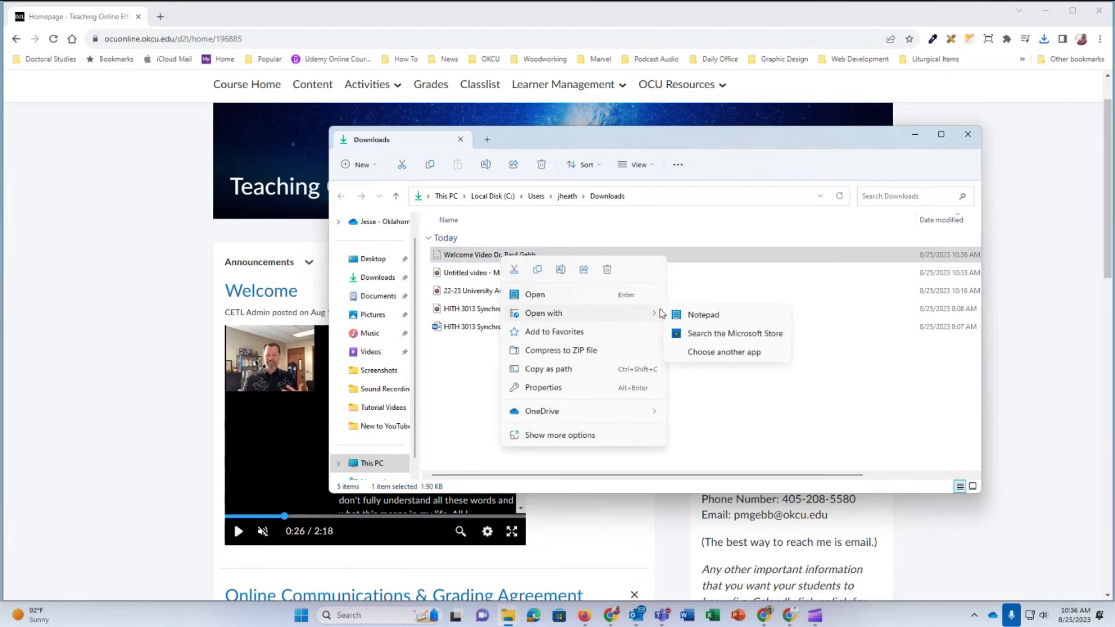
click(694, 352)
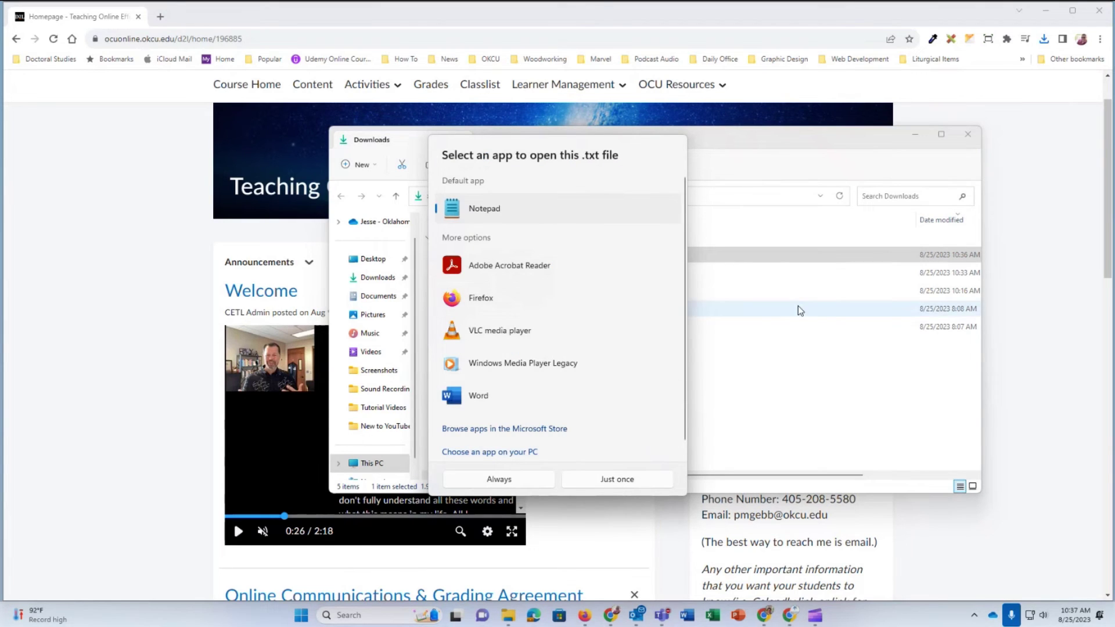
key(Escape)
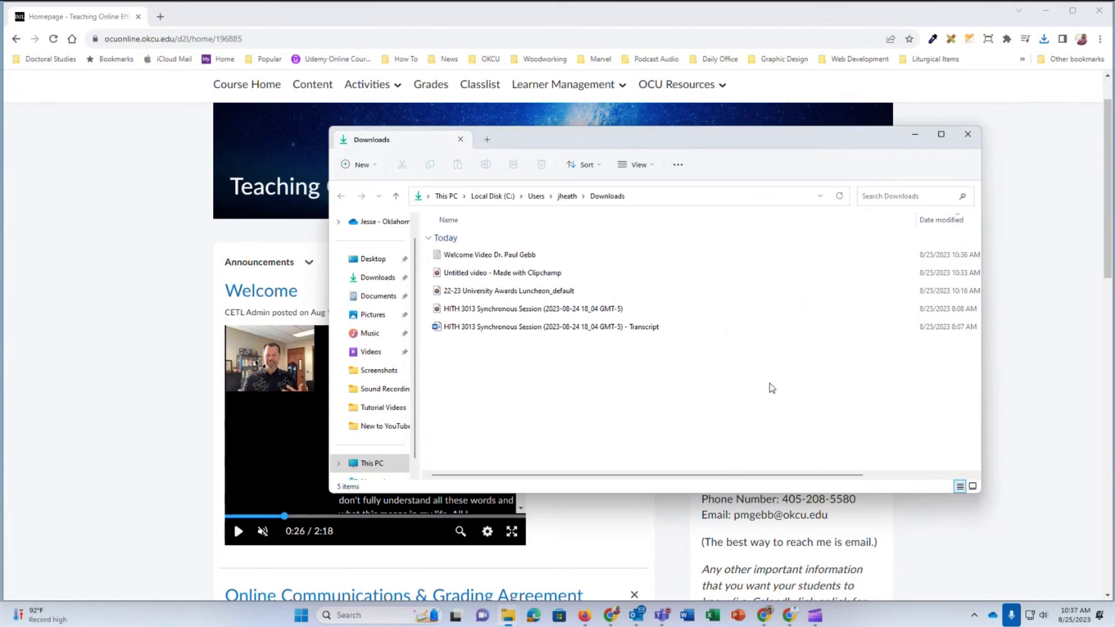
right_click(481, 260)
mouse_move(604, 317)
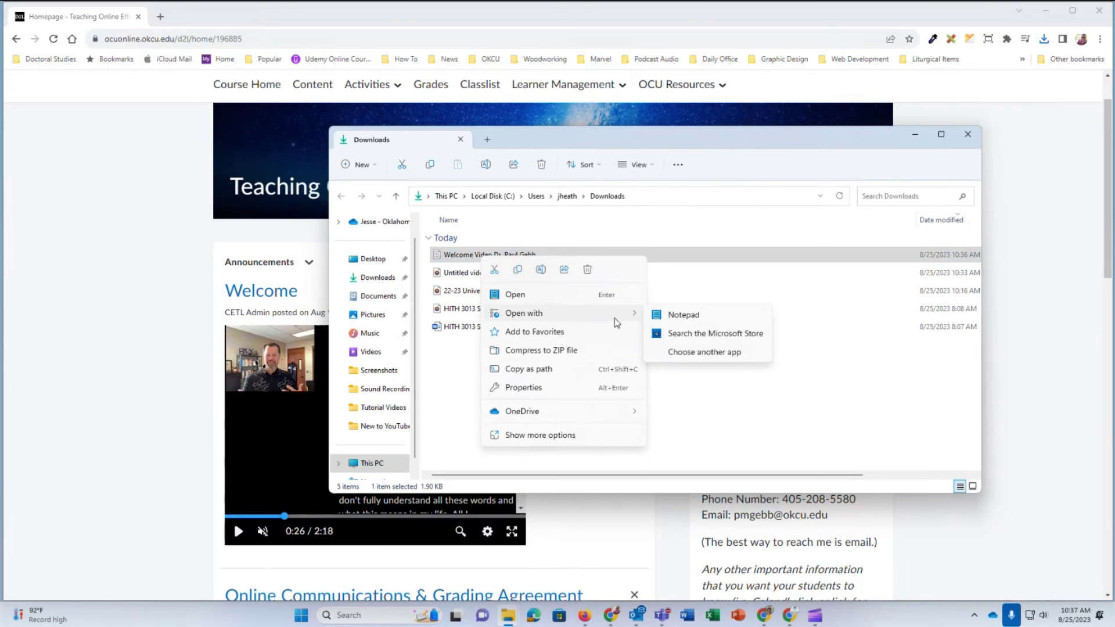
click(694, 353)
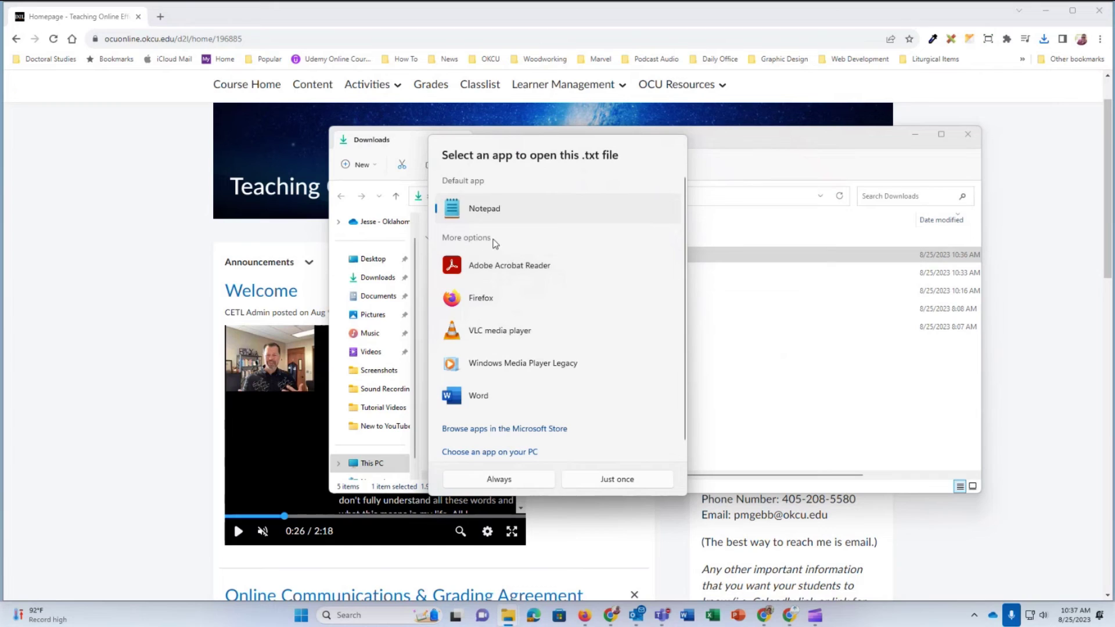
scroll(491, 385, down, 1)
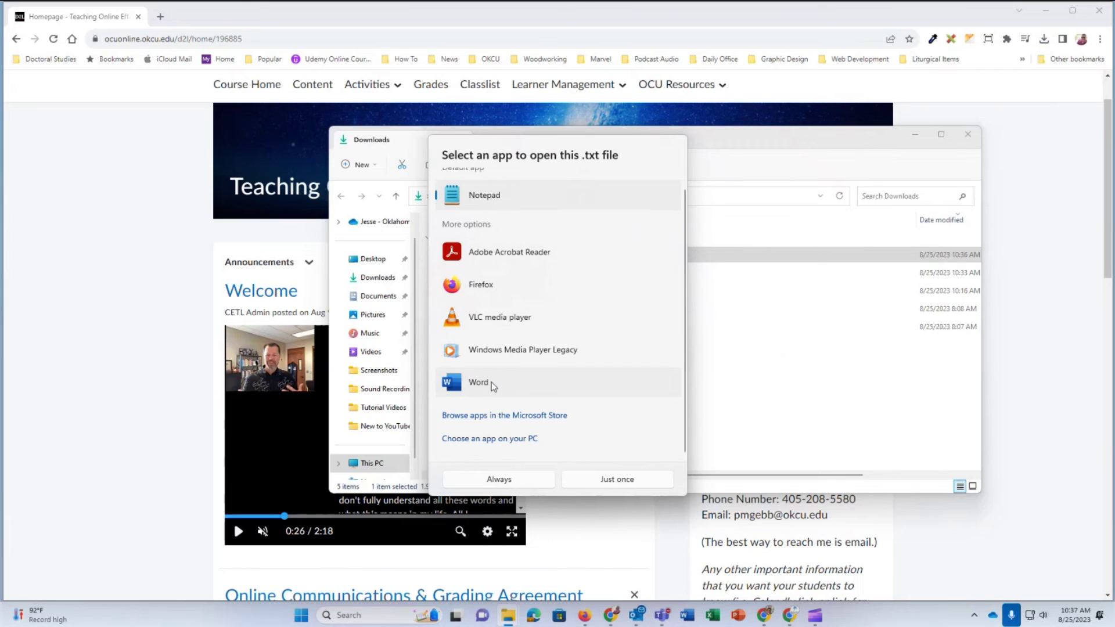
click(493, 381)
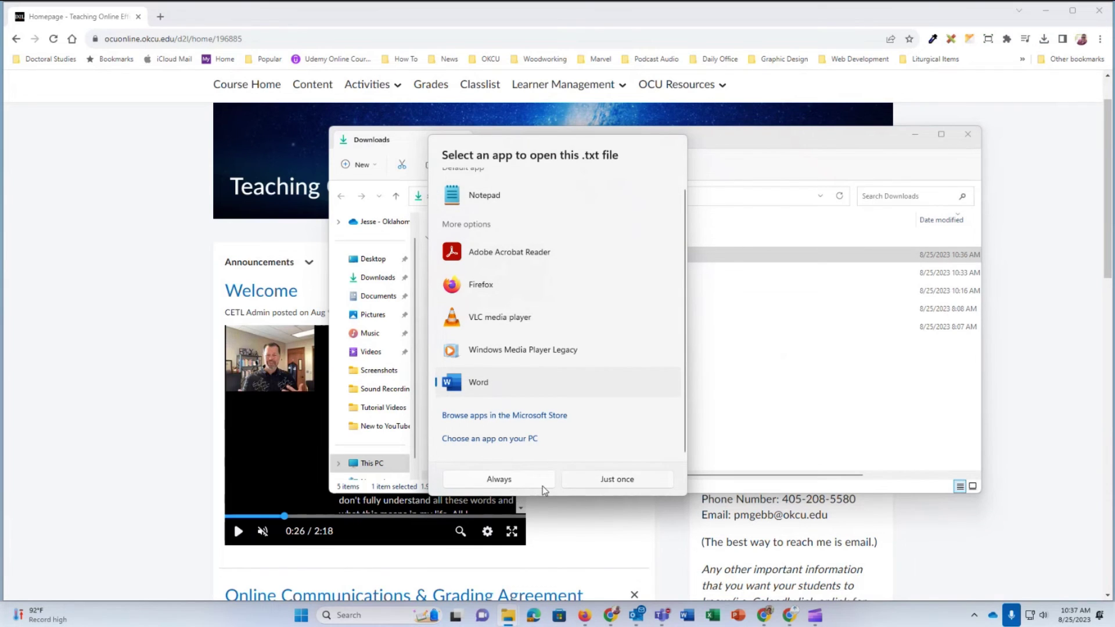
click(472, 474)
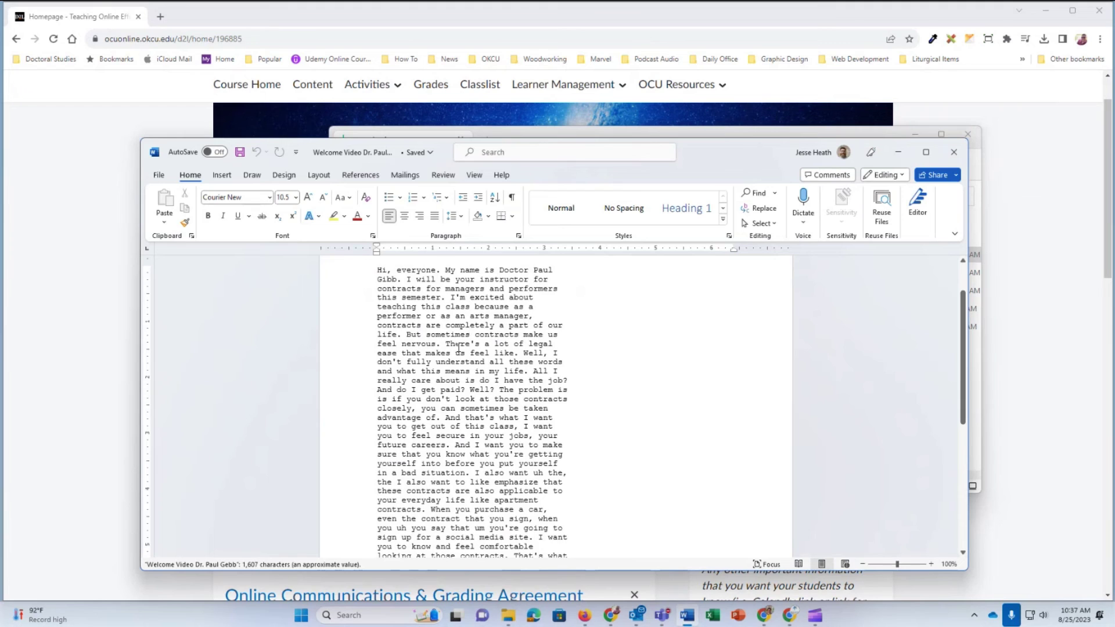
Step: Set the entire transcript text to Times New Roman at size 14
scroll(459, 348, up, 1)
key(ctrl+a)
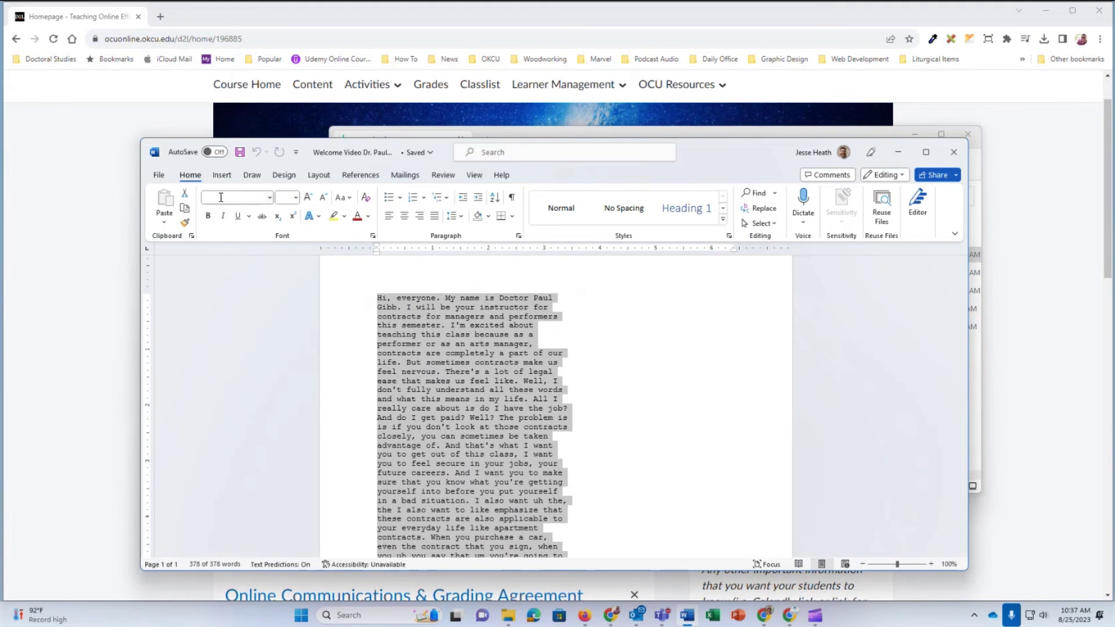
click(244, 197)
text(Times New Roman)
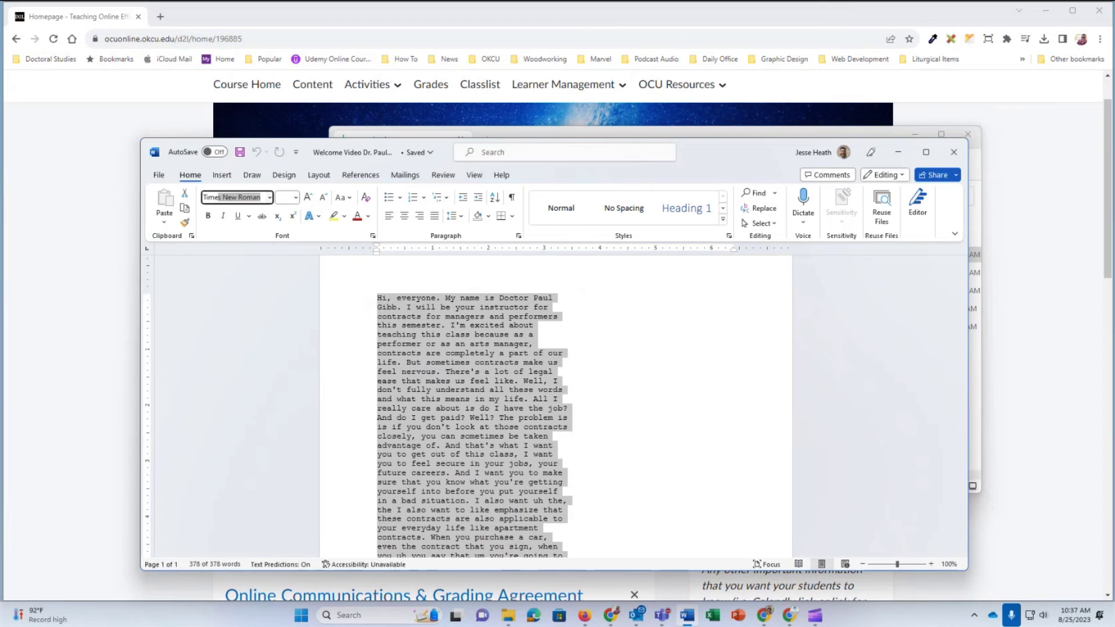
key(Return)
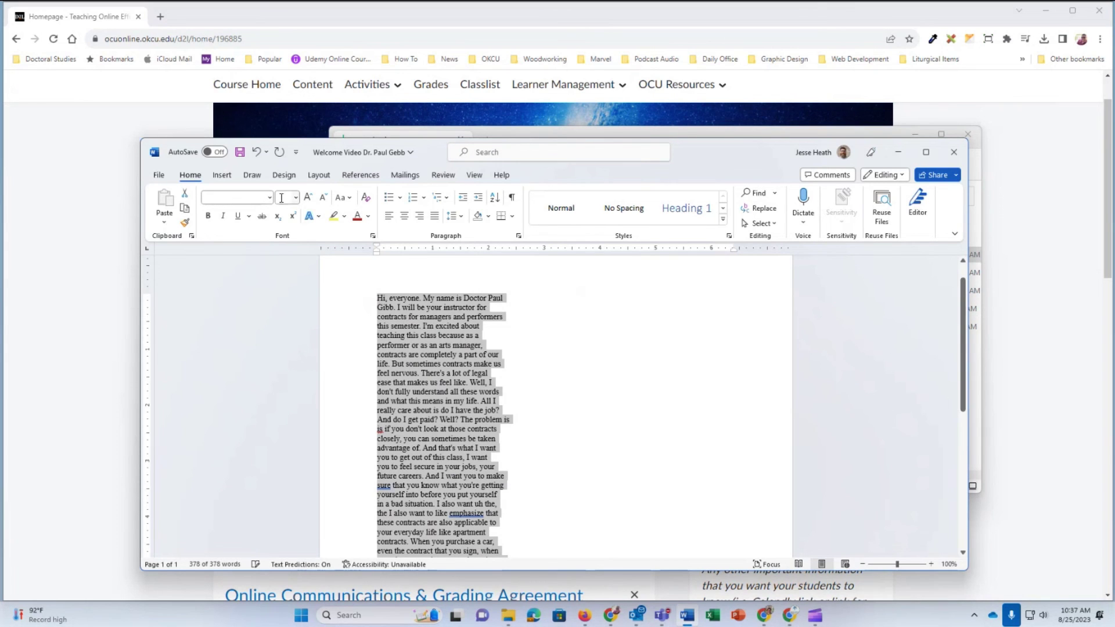
click(287, 198)
text(14)
key(Return)
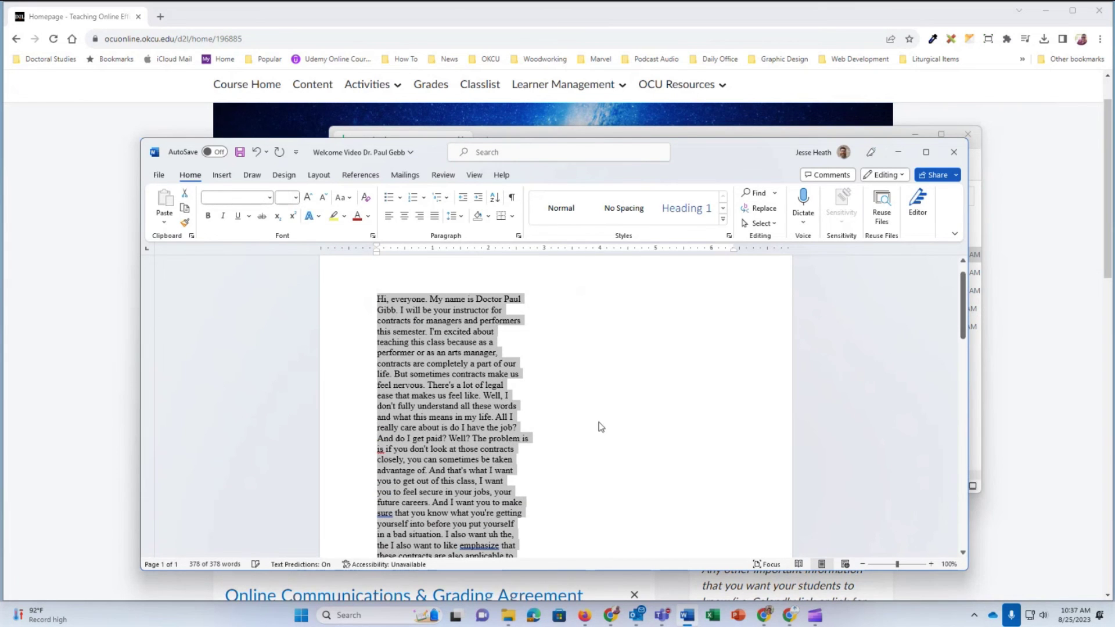
click(582, 400)
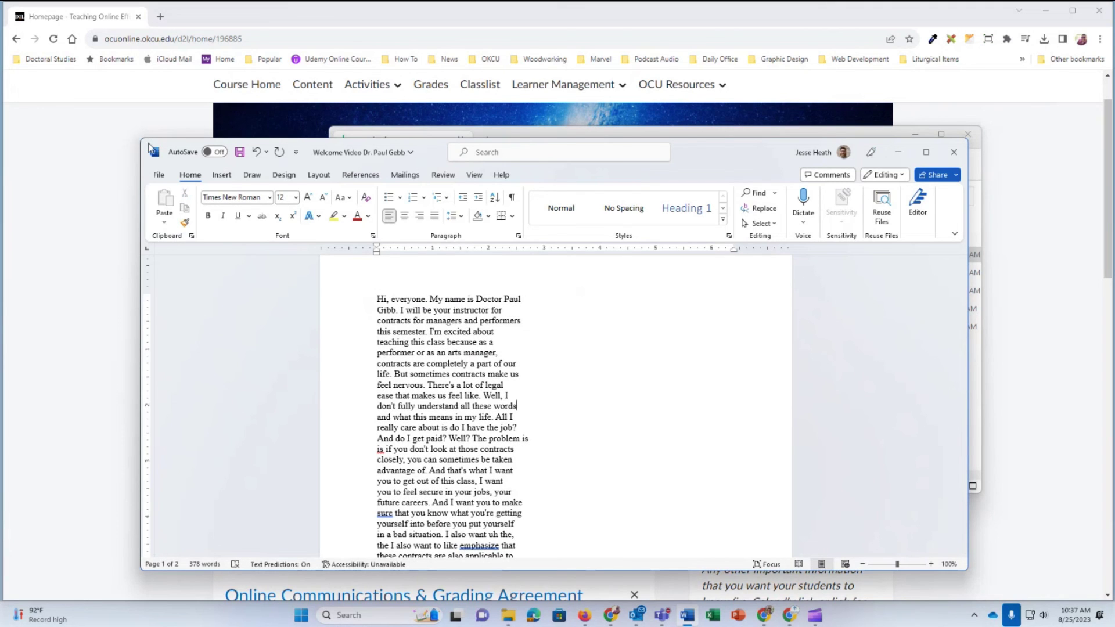
key(alt+space)
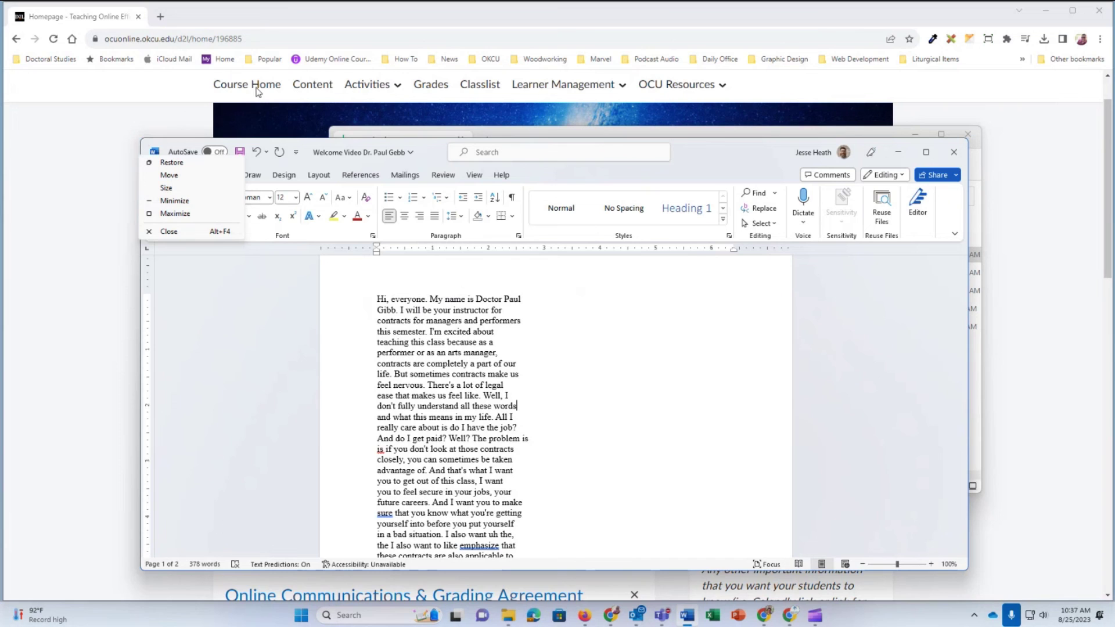